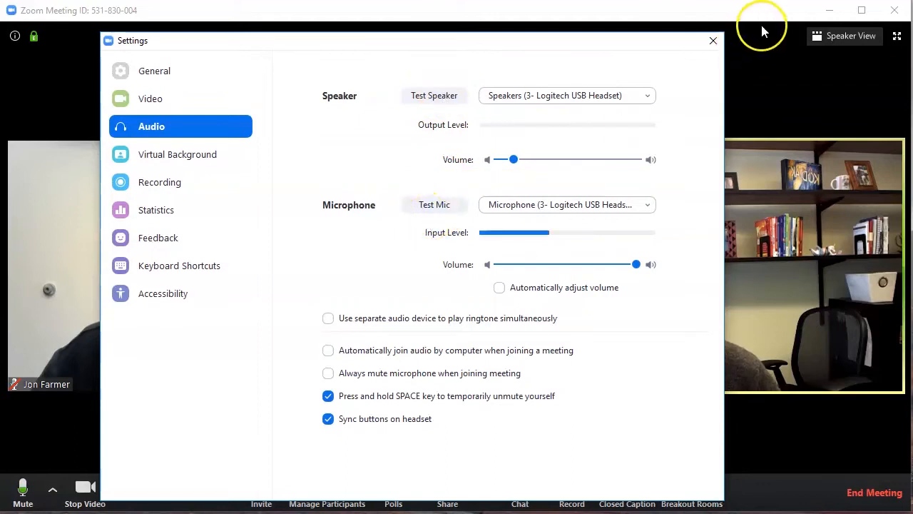
Close the audio settings and check which camera selection and video options are offered for the meeting.
left_click(718, 41)
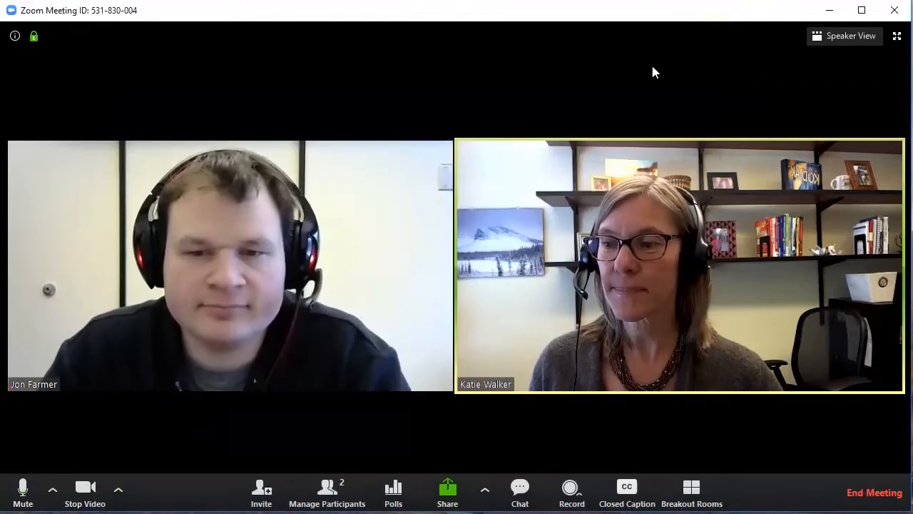
left_click(117, 491)
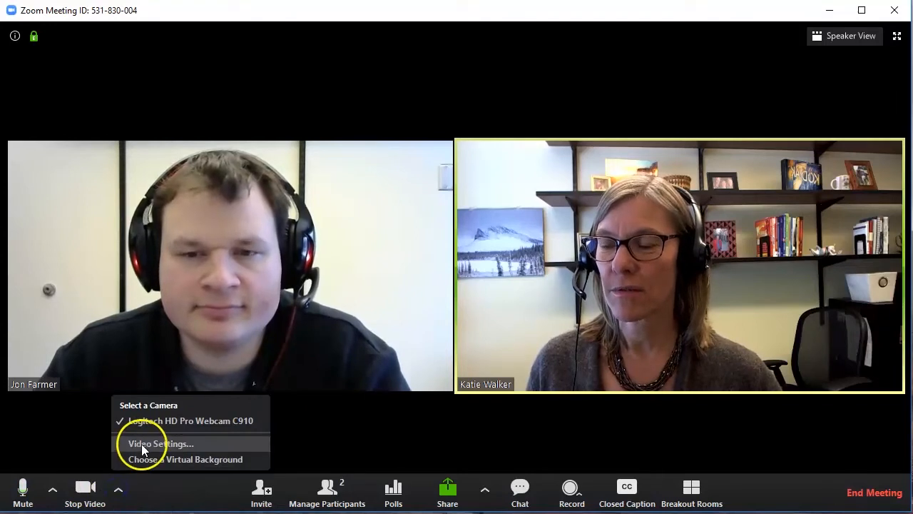
left_click(168, 491)
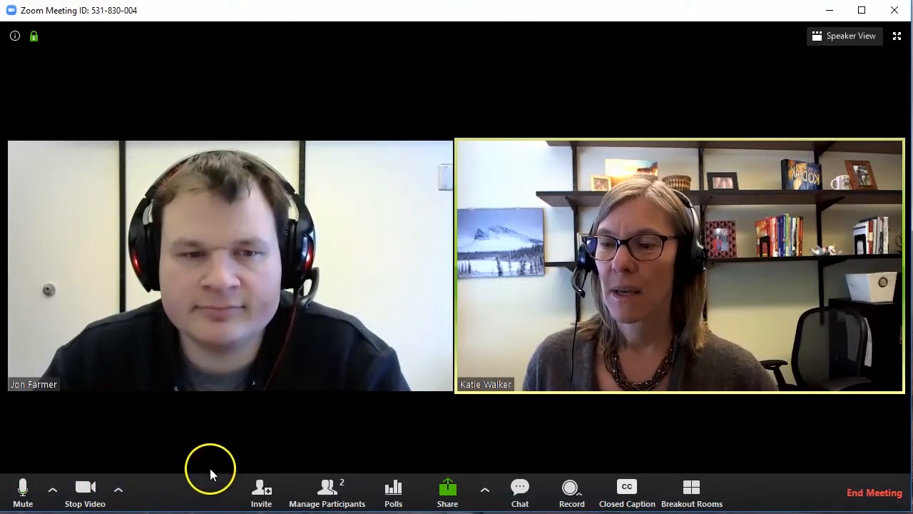
Review the meeting's invitation options by email and by room system, including the list of rooms available for calling out, and close the invitation window.
left_click(259, 497)
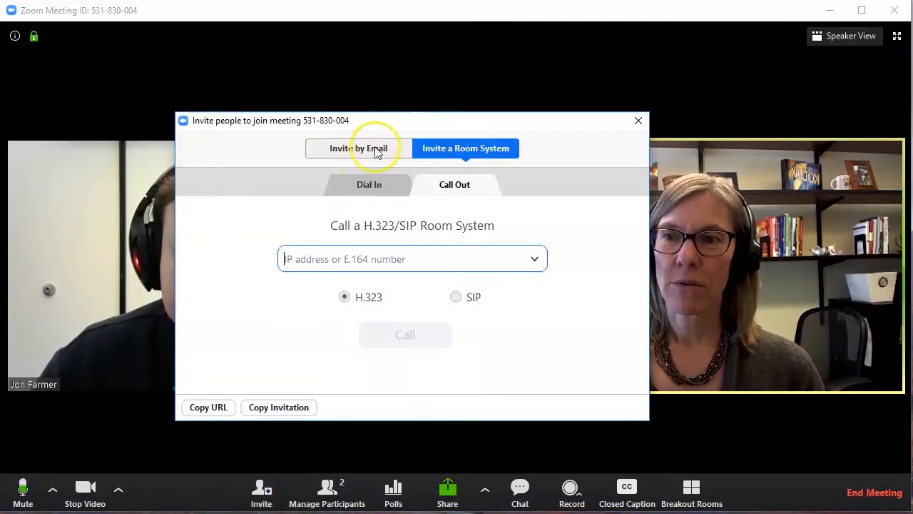
left_click(375, 150)
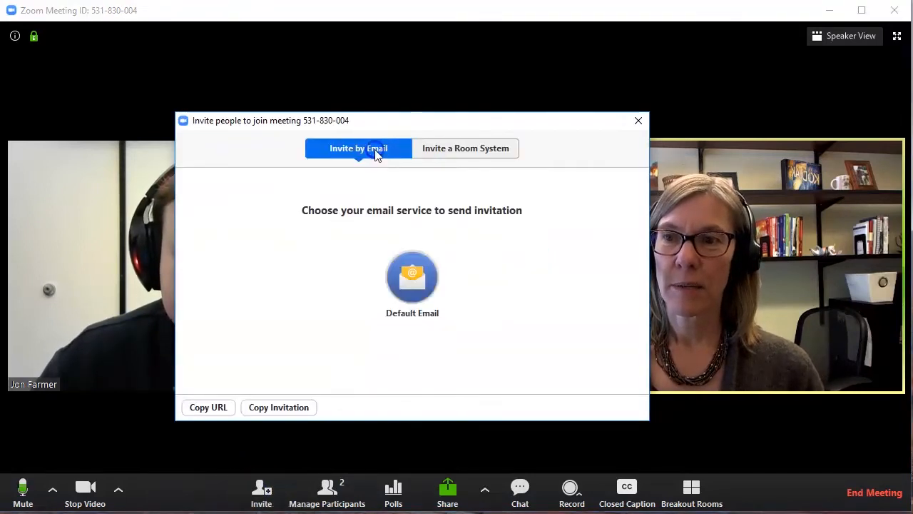
left_click(452, 149)
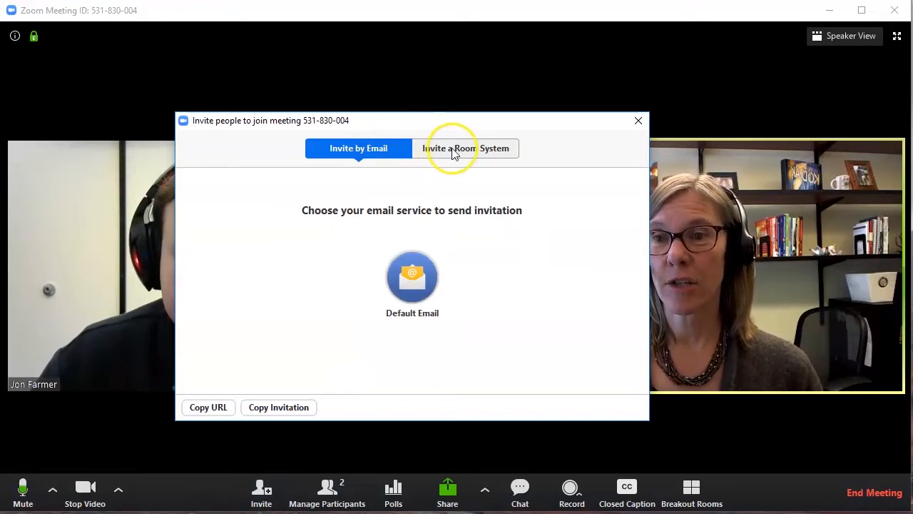
left_click(458, 185)
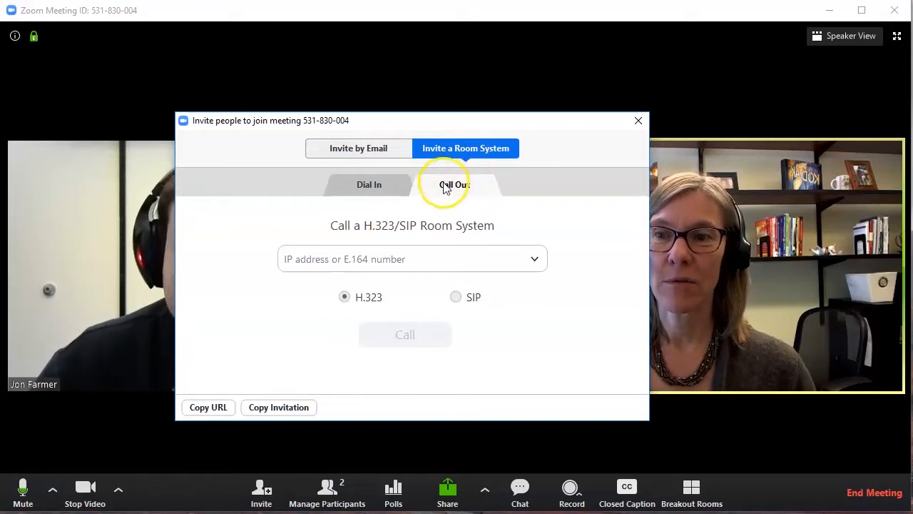
left_click(535, 260)
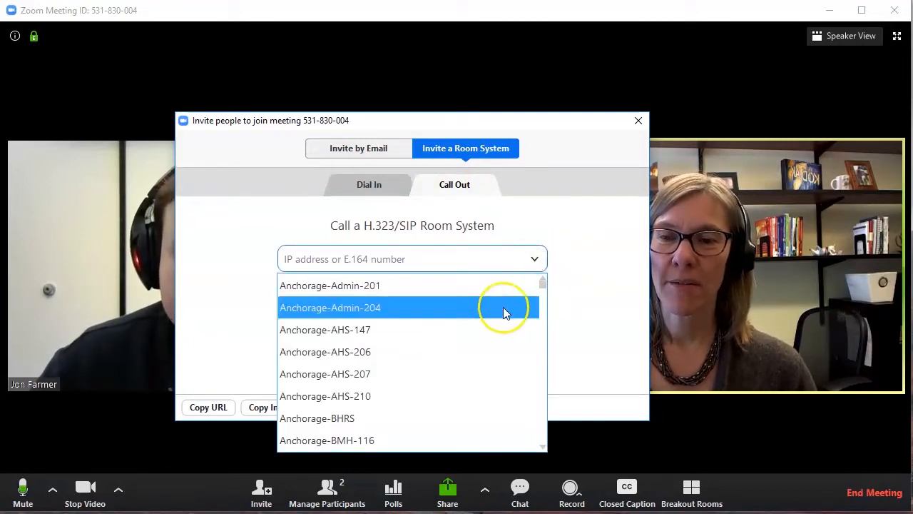
scroll(458, 328, "down", 1)
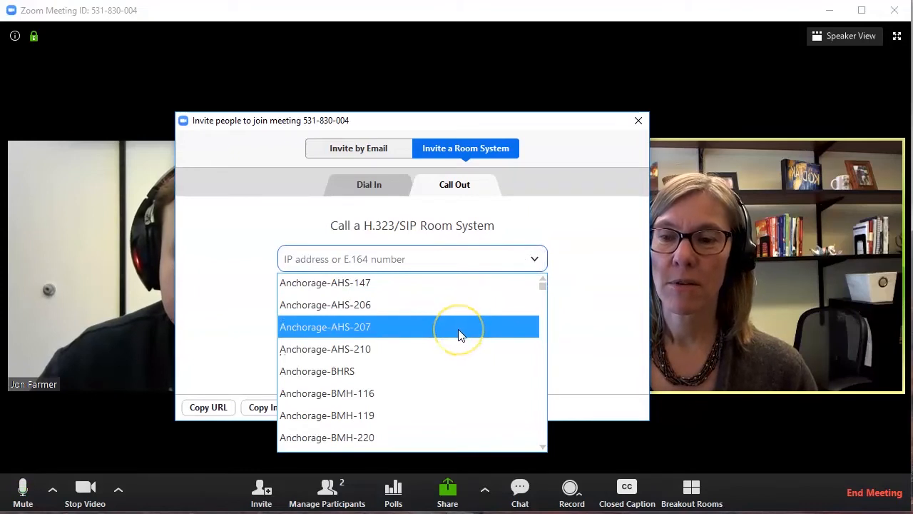
left_click(581, 225)
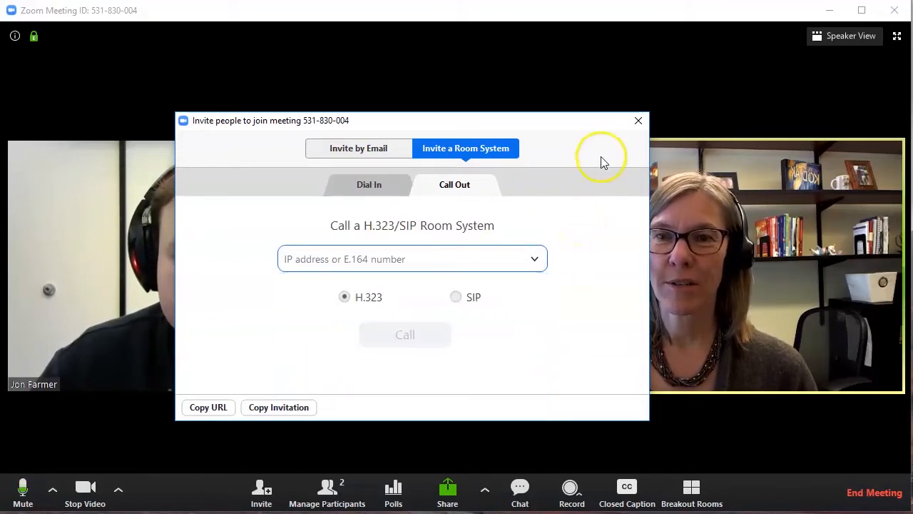
left_click(639, 120)
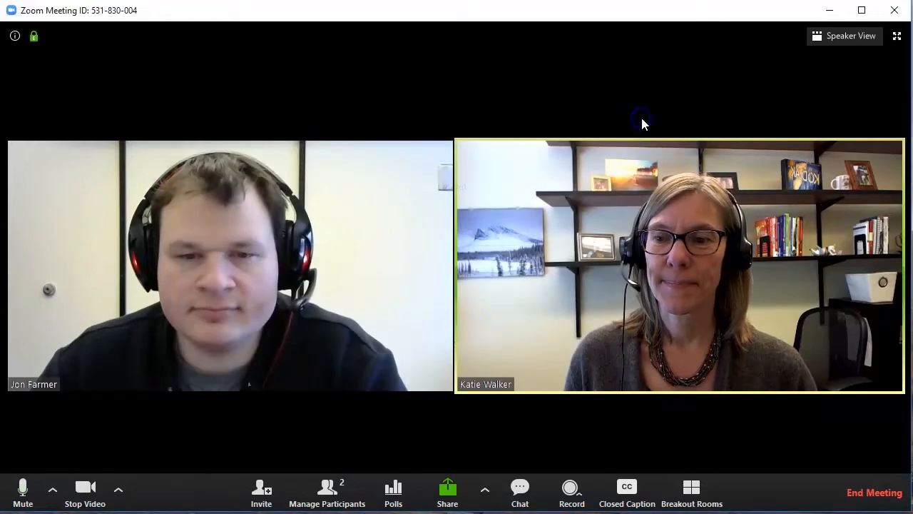
Show the meeting's participants list and the group chat beside the video.
left_click(330, 489)
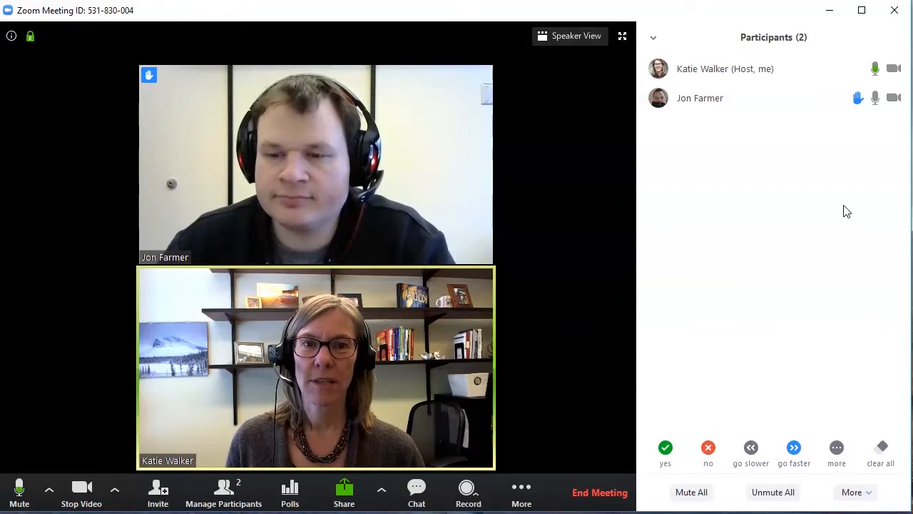
left_click_drag(844, 226, 827, 328)
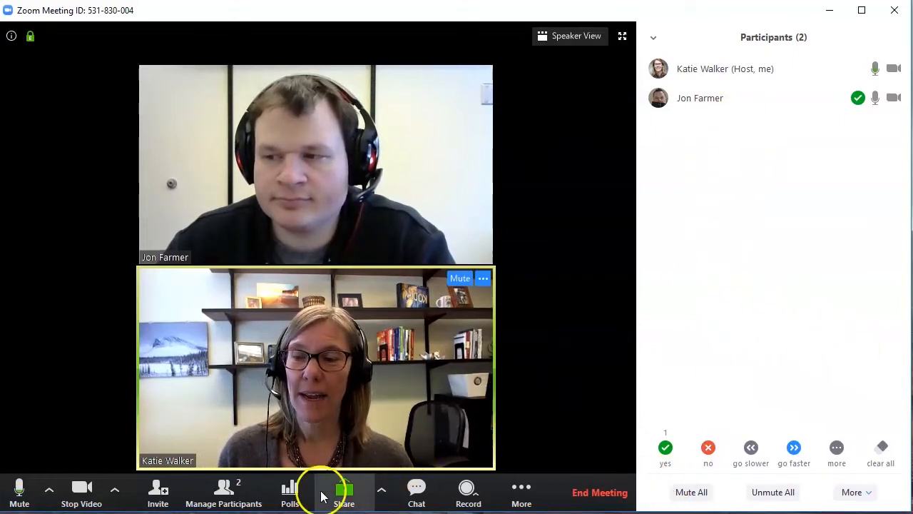
left_click(421, 502)
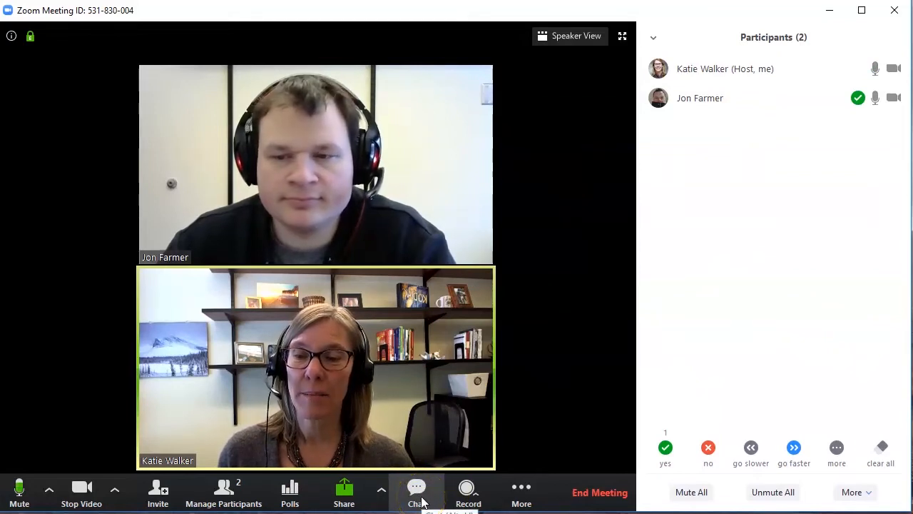
left_click(421, 501)
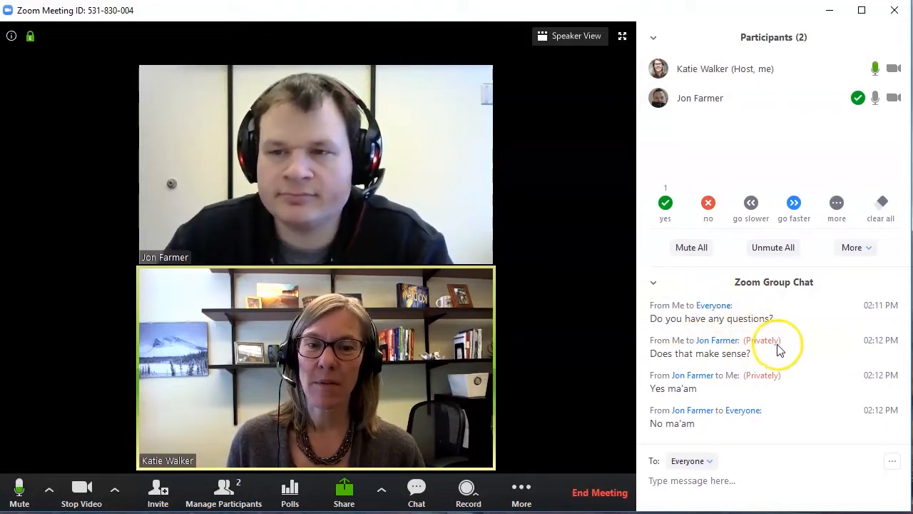
Send the private chat message "example" to the other participant and set the recipient back to Everyone.
left_click(708, 463)
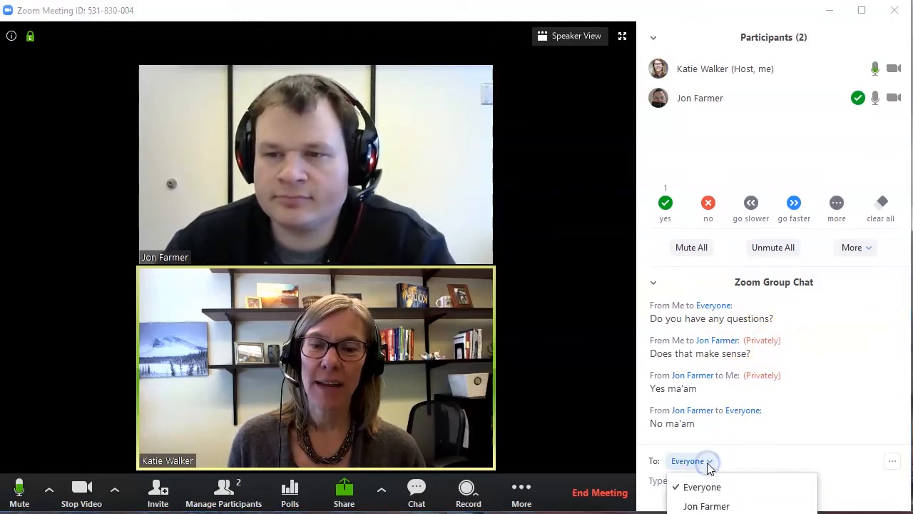
left_click(707, 505)
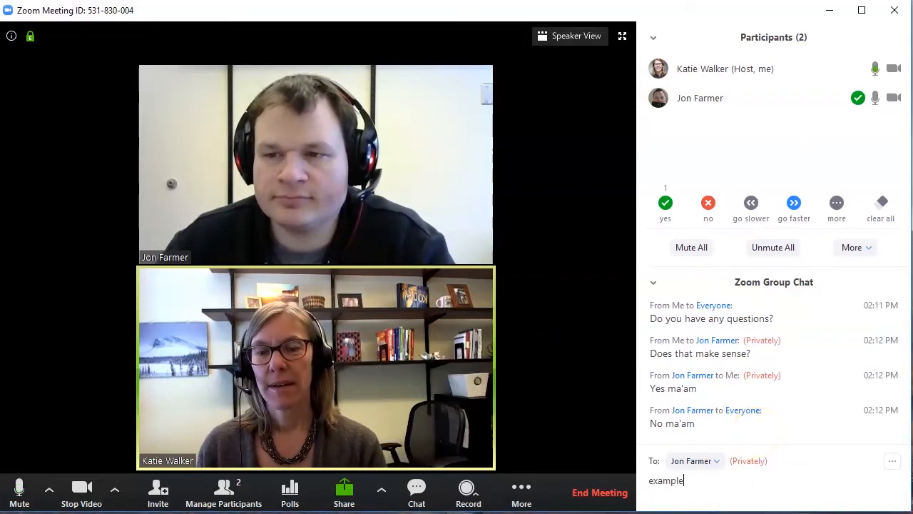
key("Return")
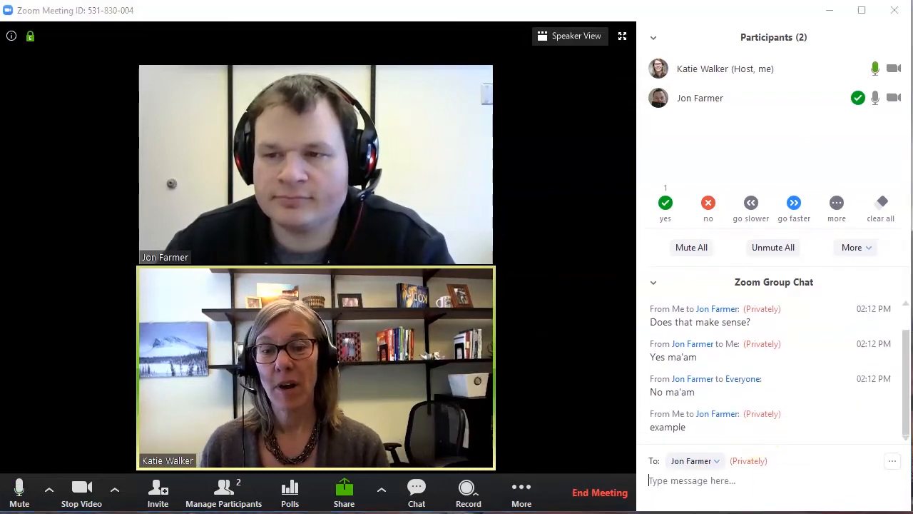
left_click(716, 461)
left_click(713, 488)
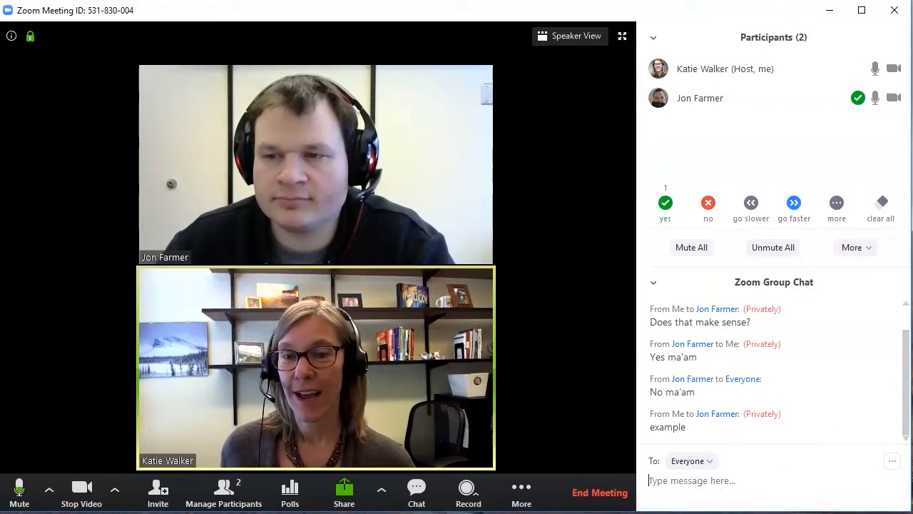
Look at the close, minimize and pop-out options of the participants list and at the additional meeting tools, including Closed Caption and Breakout Rooms.
left_click(654, 41)
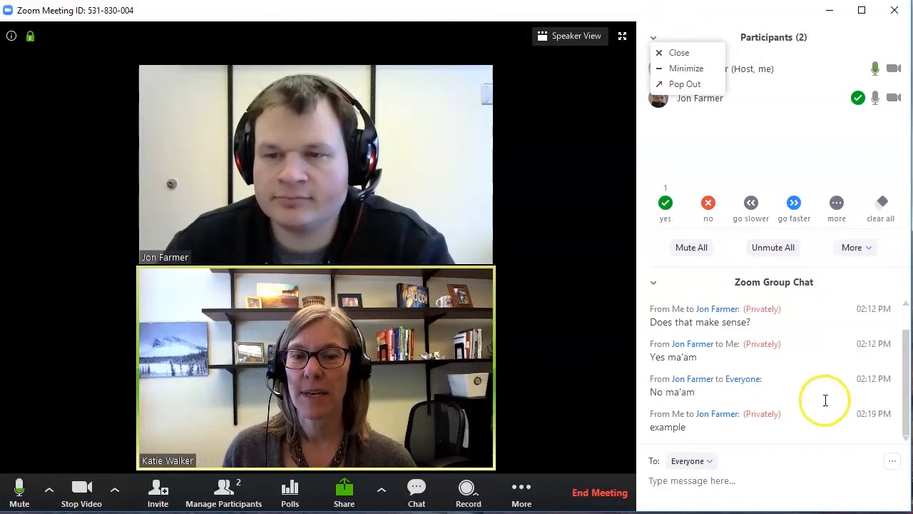
left_click(818, 467)
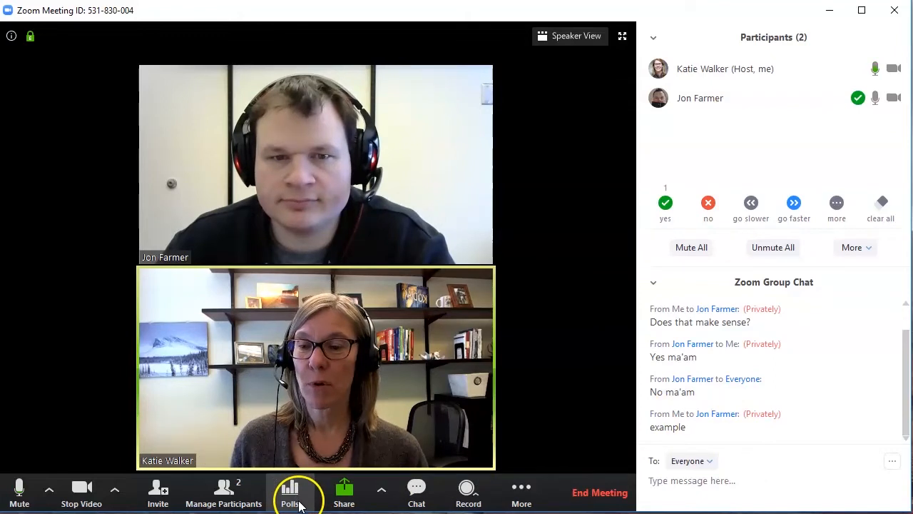
left_click(521, 490)
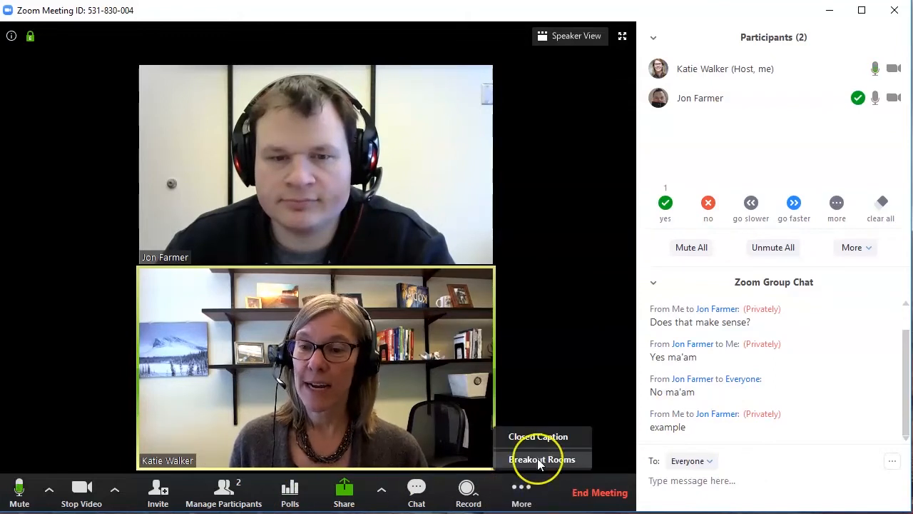
left_click(578, 387)
left_click(563, 387)
left_click(291, 490)
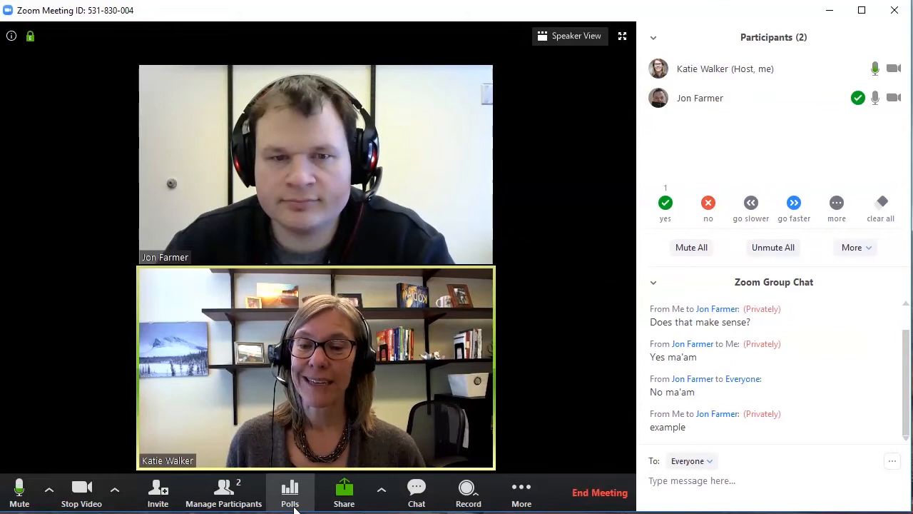
Review which screens, windows and whiteboard can be shared, and close the selection without sharing.
left_click(344, 492)
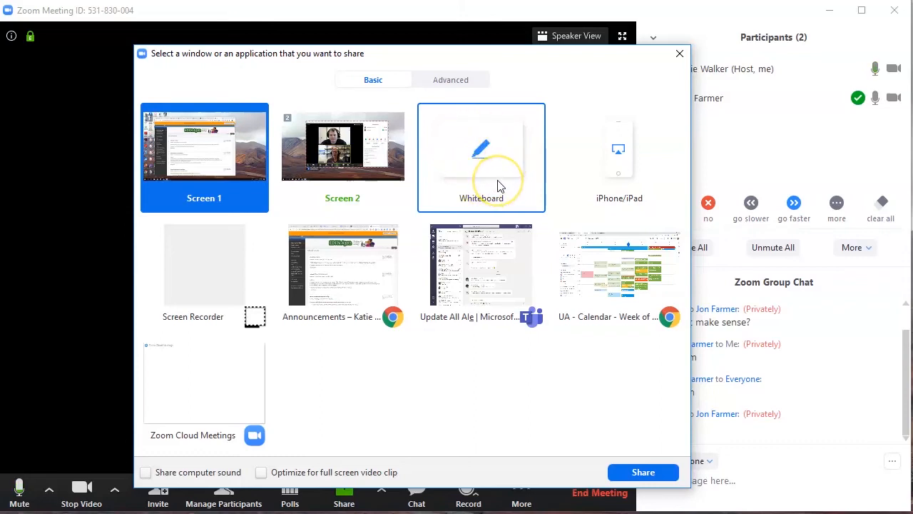
left_click(515, 163)
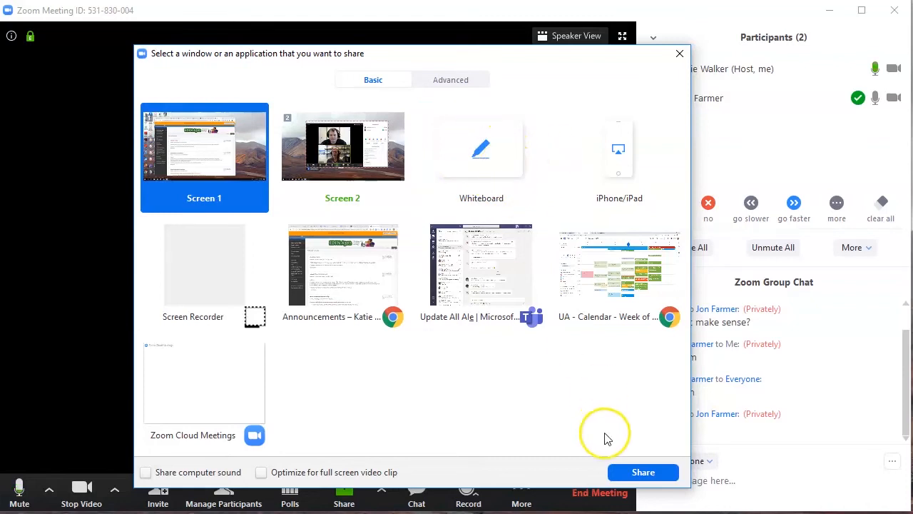
left_click(676, 55)
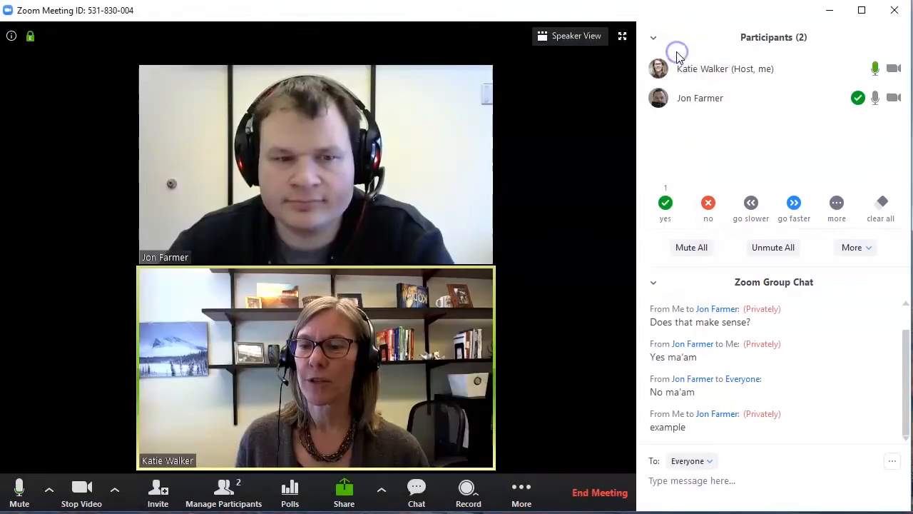
Start recording the meeting to the cloud.
left_click(477, 504)
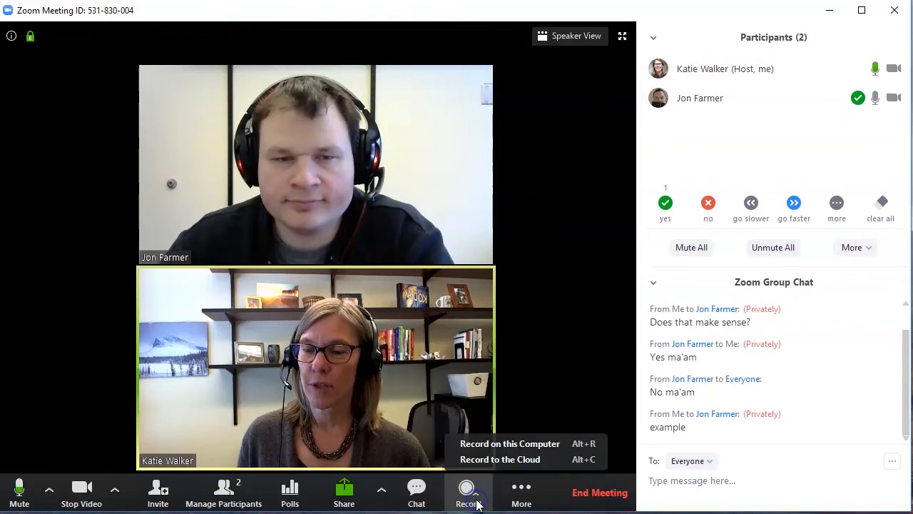
left_click(502, 458)
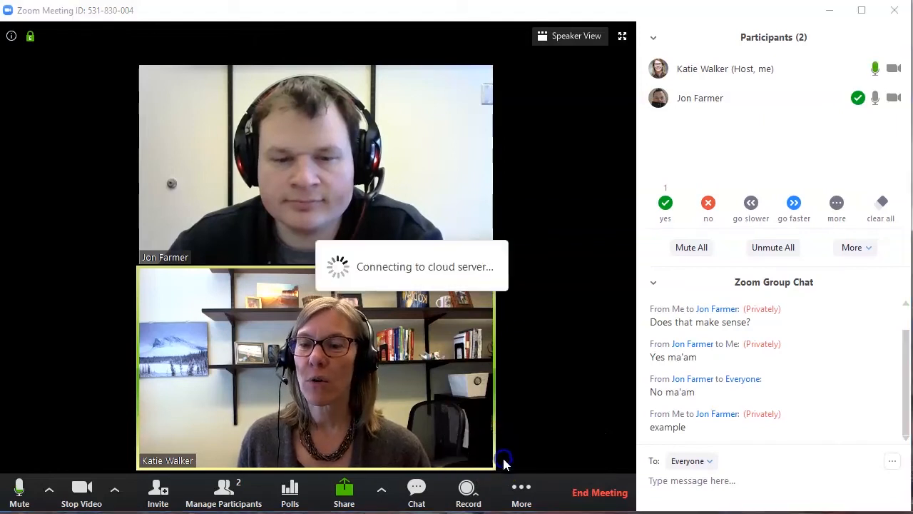